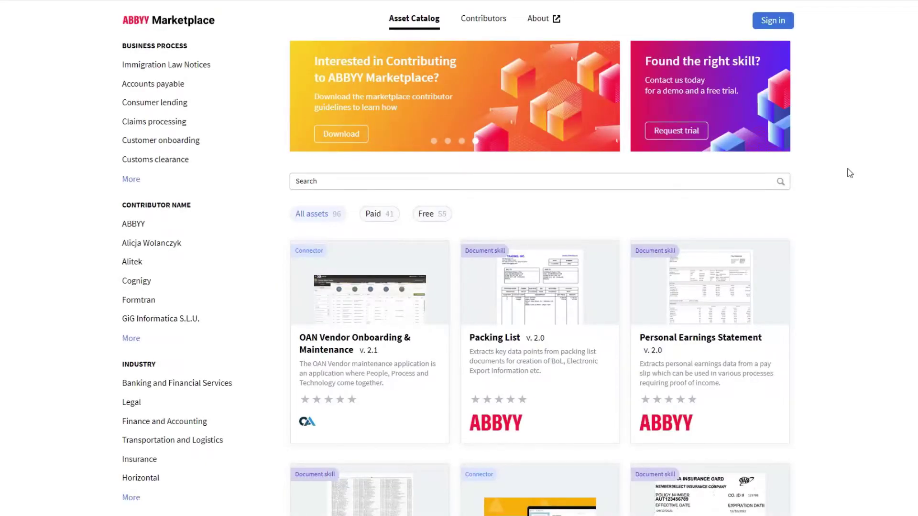
- Browse the Asset Catalog and review the Remittance Advice skill details
scroll(849, 173, "down", 3)
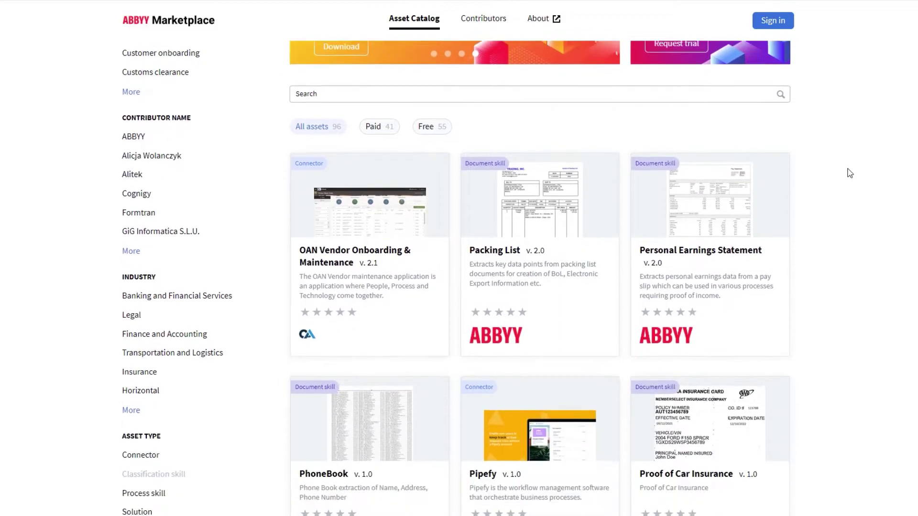
scroll(850, 173, "down", 5)
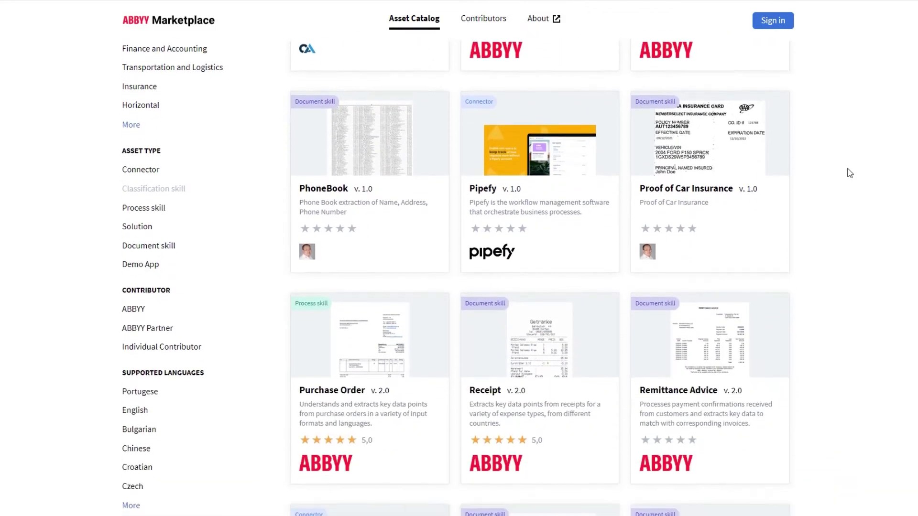
scroll(849, 173, "down", 3)
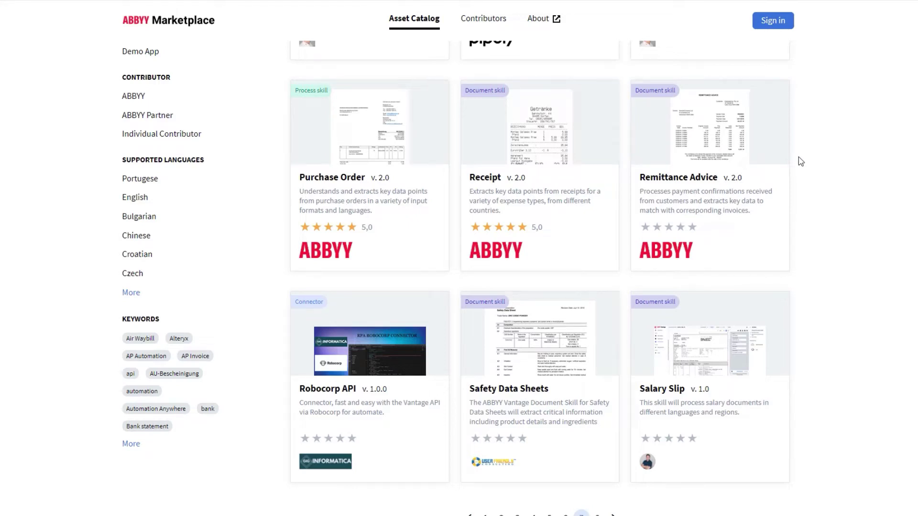
left_click(723, 150)
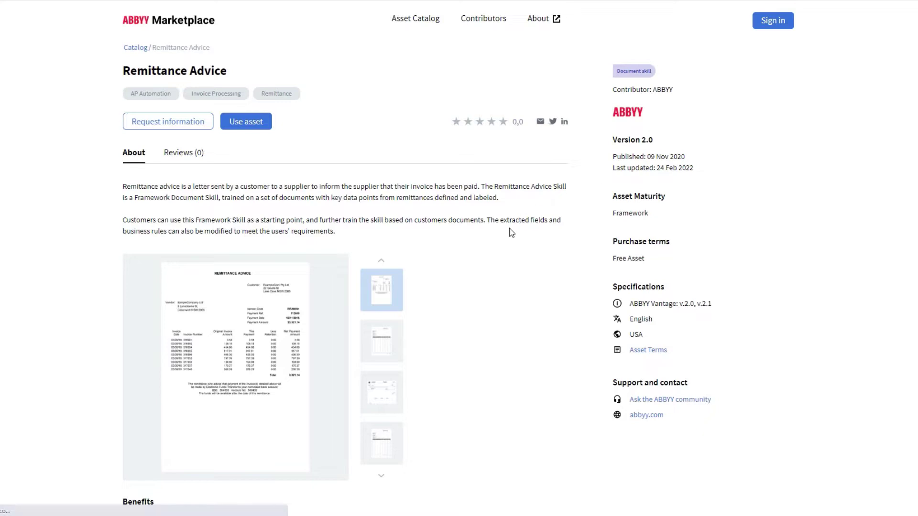
scroll(510, 230, "down", 1)
scroll(511, 233, "down", 1)
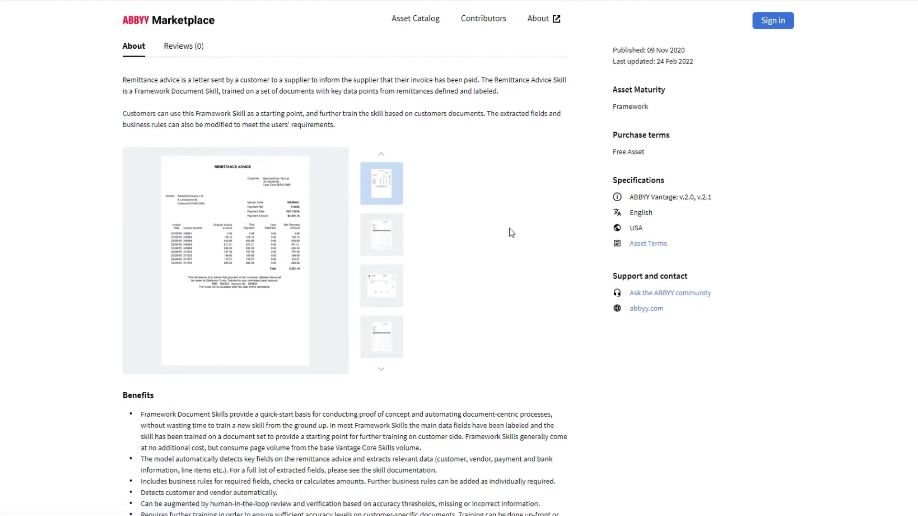
scroll(509, 228, "down", 1)
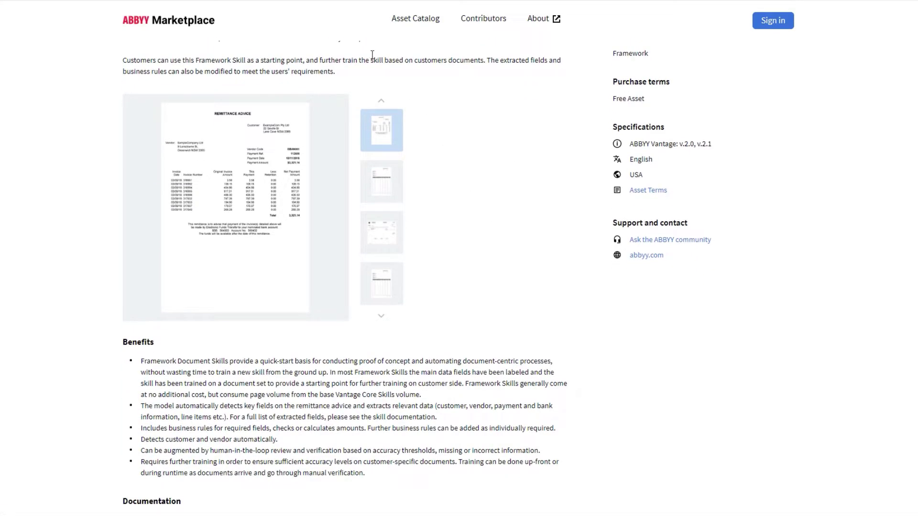
key("alt+Left")
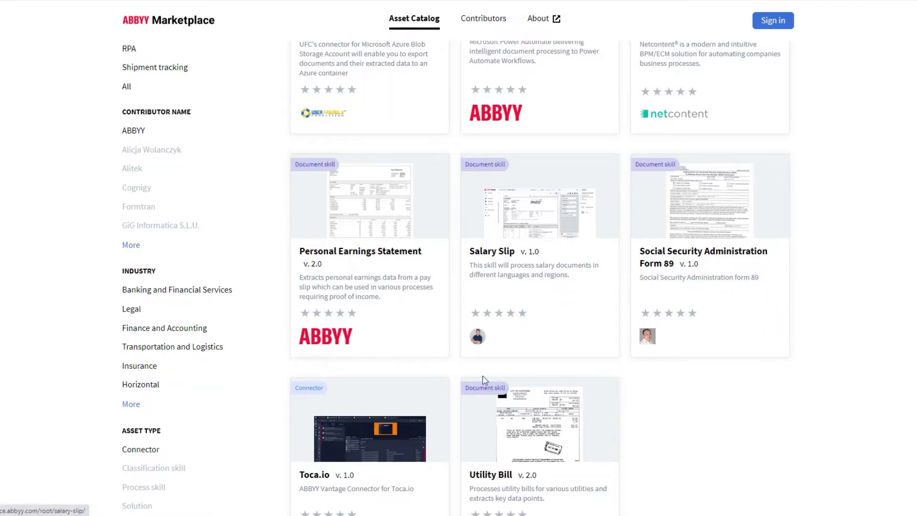
- Review the Bank Statement skill details, then return to the Marketplace home page
scroll(520, 413, "down", 1)
scroll(521, 414, "down", 1)
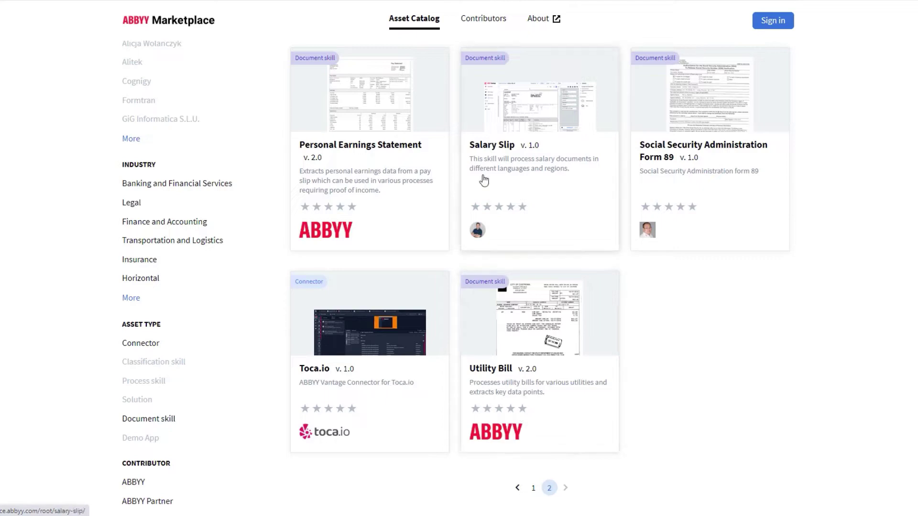
key("alt+Left")
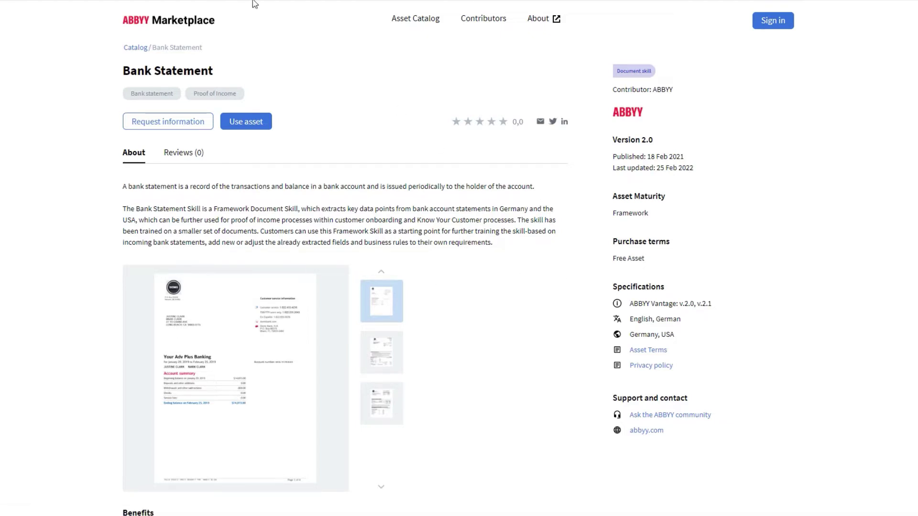
left_click(126, 21)
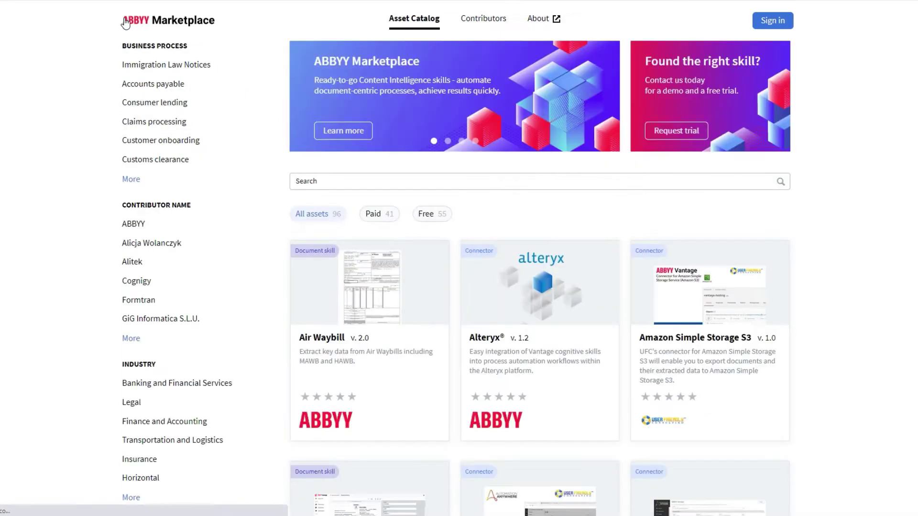
scroll(210, 88, "down", 3)
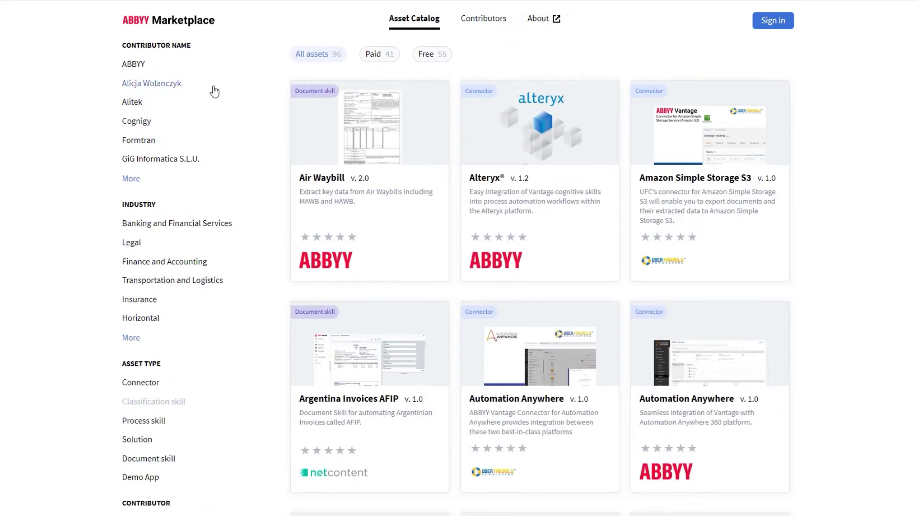
scroll(214, 91, "down", 3)
scroll(214, 93, "down", 1)
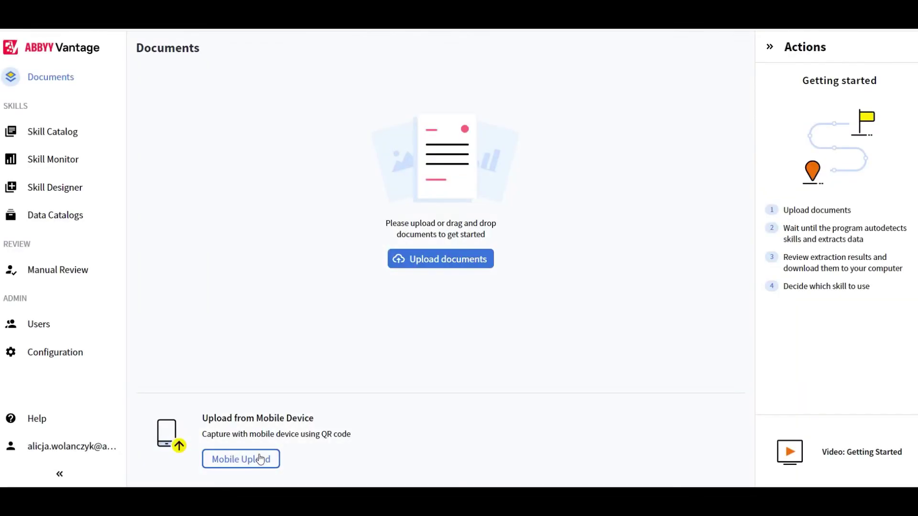
- Upload an ID document from a phone using the Mobile Upload QR code
left_click(261, 459)
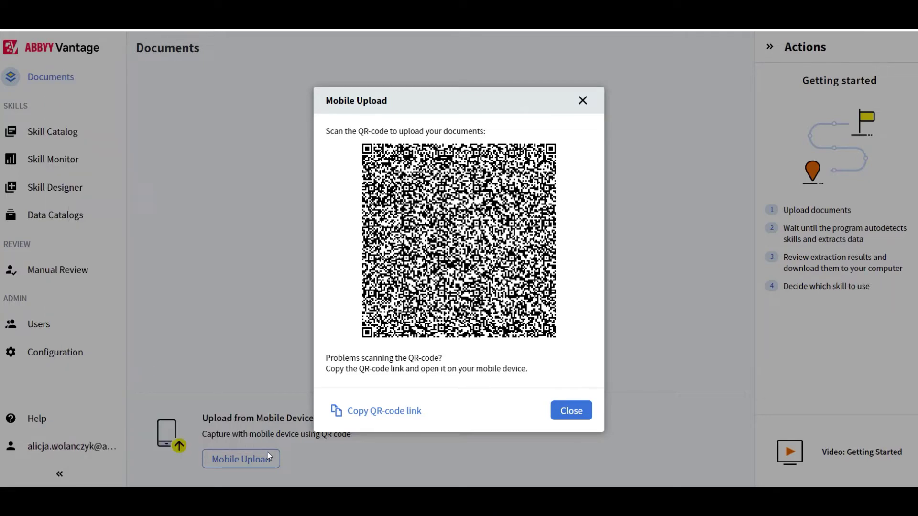
left_click(572, 411)
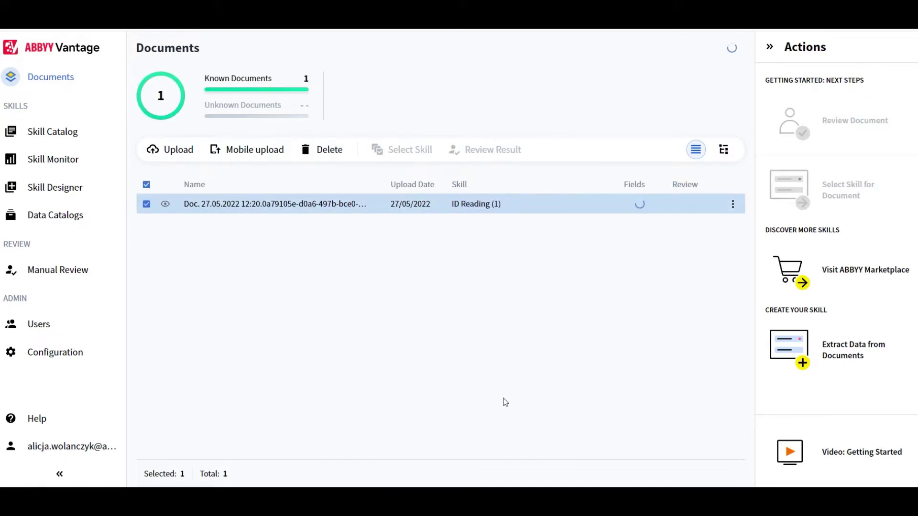
- Collapse the navigation sidebar and actions panel, then open the uploaded ID's extraction results
left_click(60, 475)
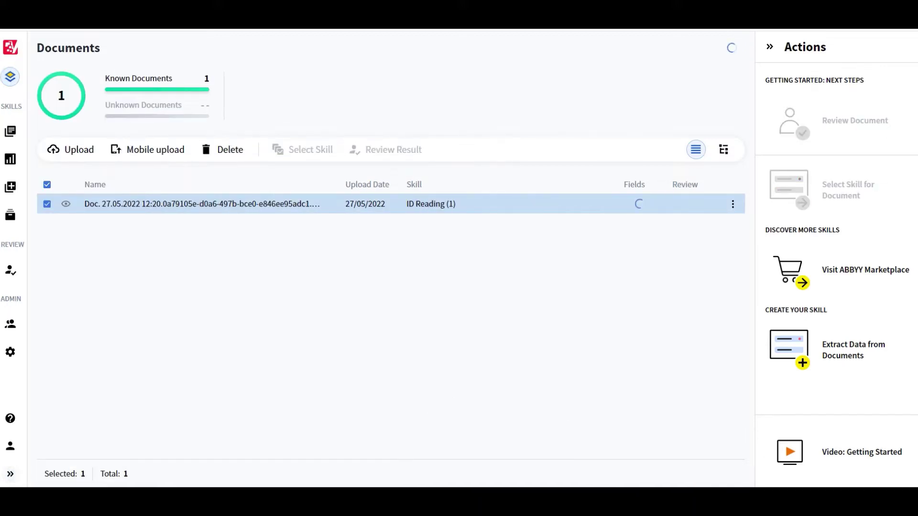
left_click(769, 50)
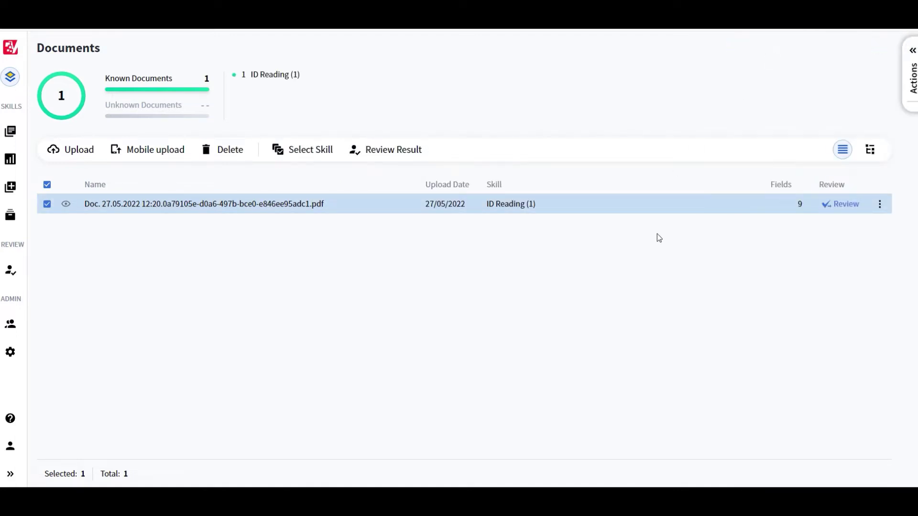
left_click(849, 208)
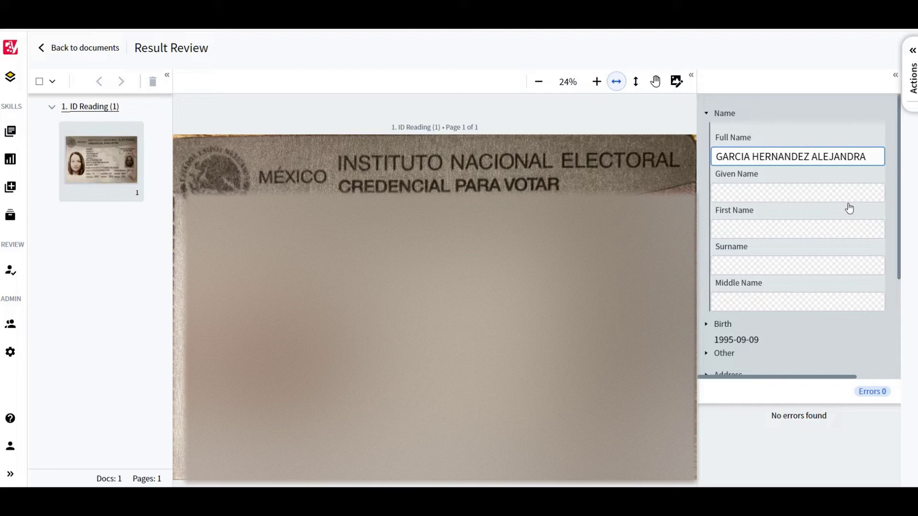
- Expand the Birth, Address and Other field groups and review their extracted values
scroll(848, 209, "down", 1)
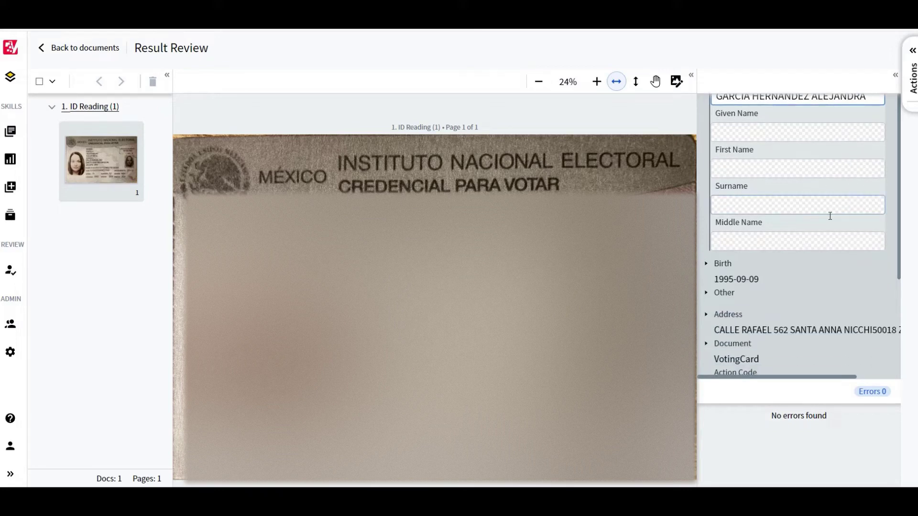
left_click(811, 268)
scroll(811, 268, "down", 2)
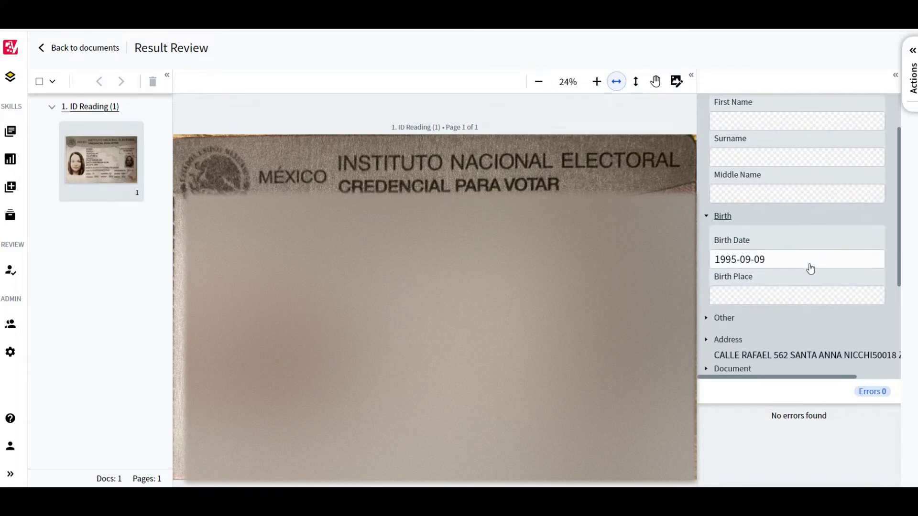
left_click(812, 267)
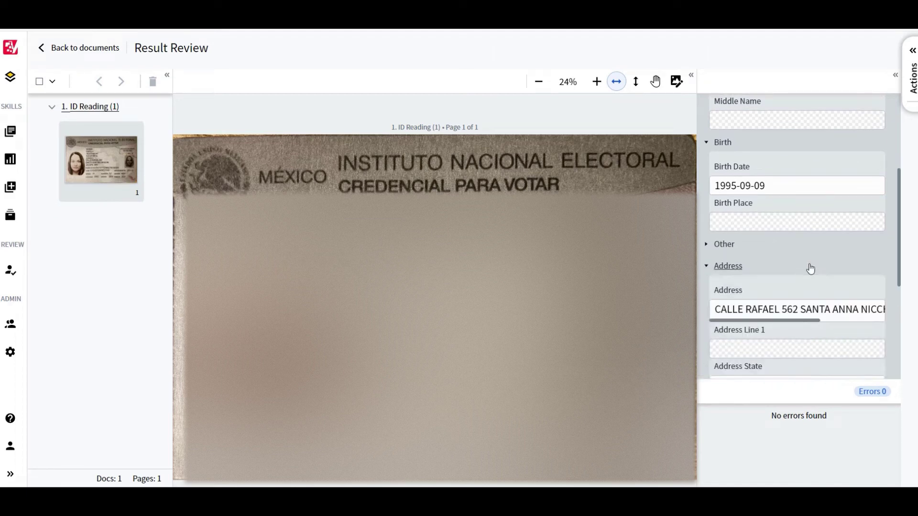
left_click(807, 249)
scroll(808, 249, "down", 1)
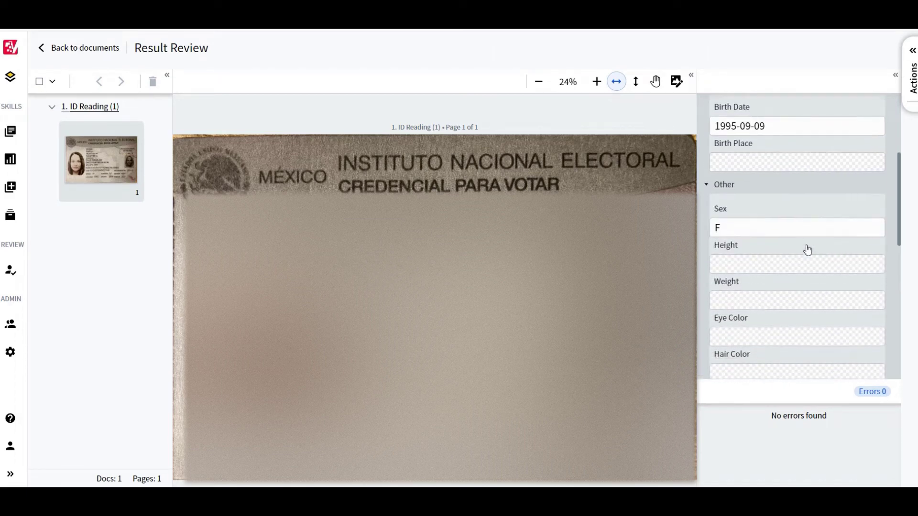
scroll(808, 248, "down", 2)
scroll(807, 247, "down", 1)
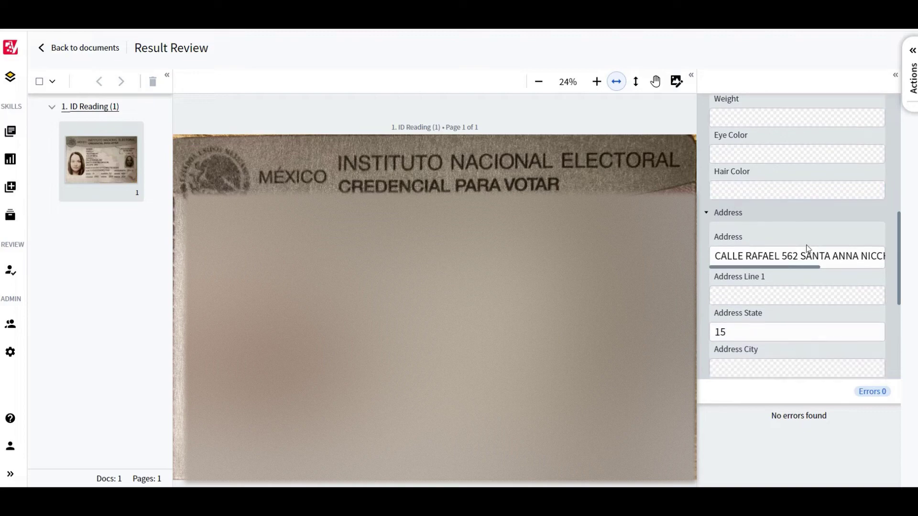
scroll(808, 248, "down", 1)
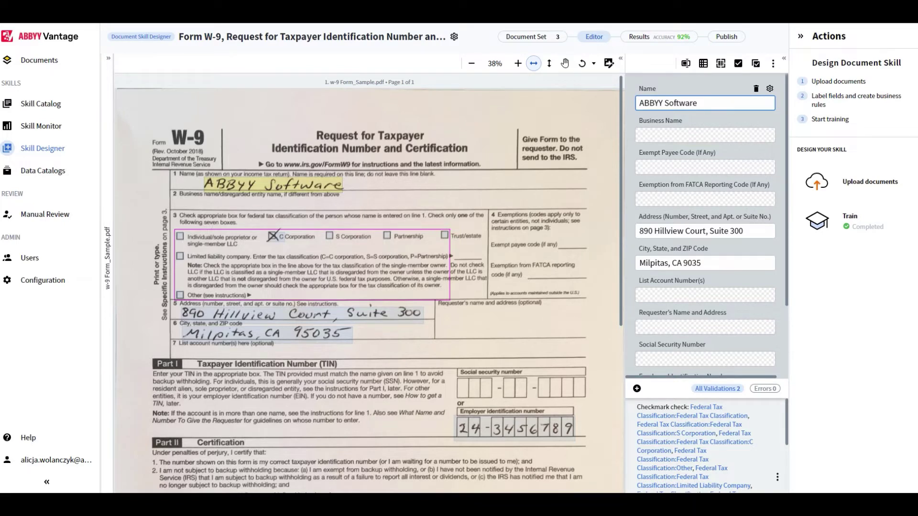
- Check the extracted Address, City/State/ZIP, EIN and signature Date fields against the W-9
left_click(685, 231)
left_click(695, 266)
scroll(689, 311, "down", 2)
scroll(688, 323, "down", 1)
left_click(693, 300)
left_click(693, 331)
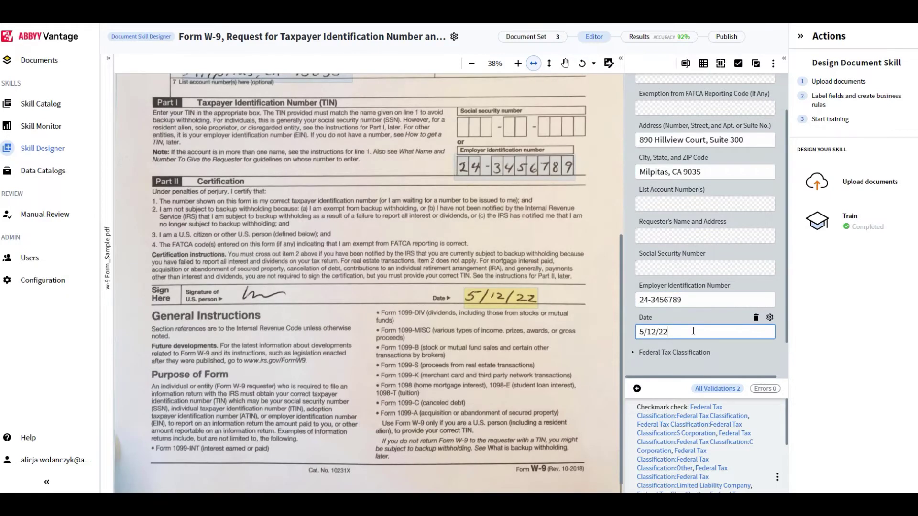
- Expand Federal Tax Classification and its sub-group to confirm C Corporation is checked
left_click(634, 353)
scroll(651, 325, "down", 4)
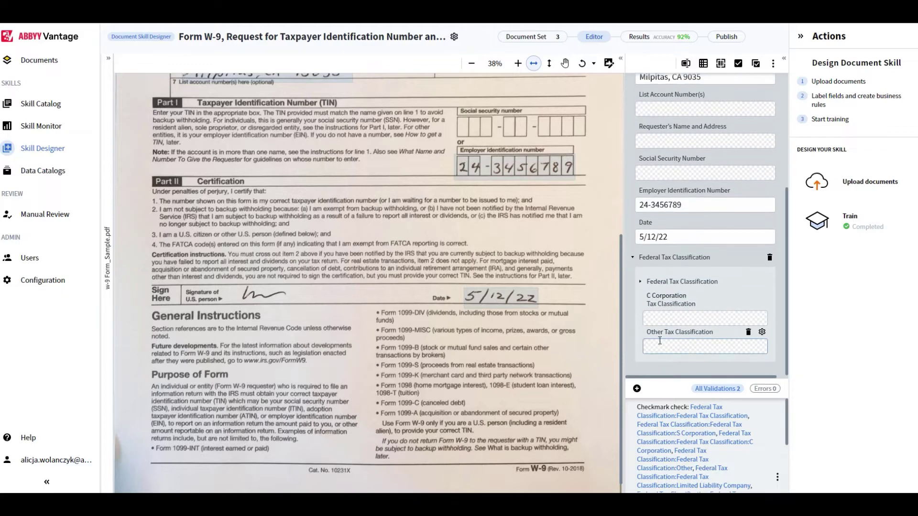
left_click(640, 282)
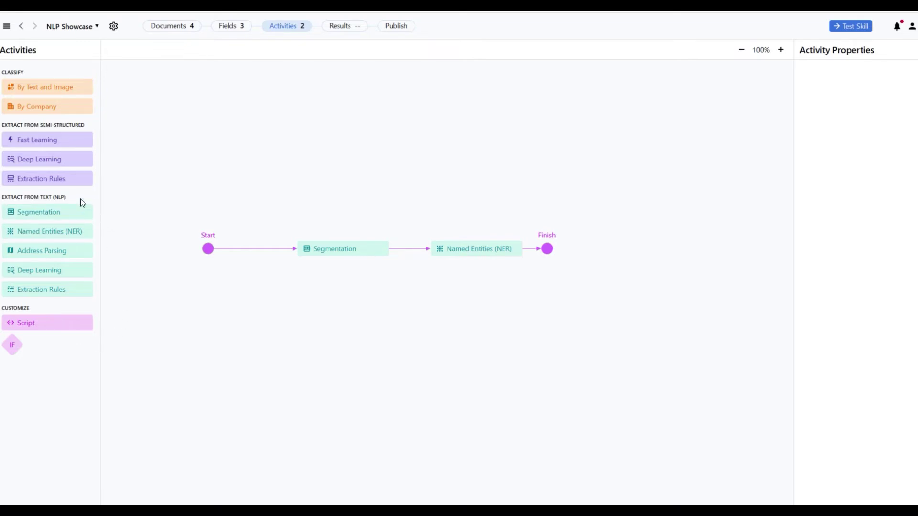
left_click(382, 254)
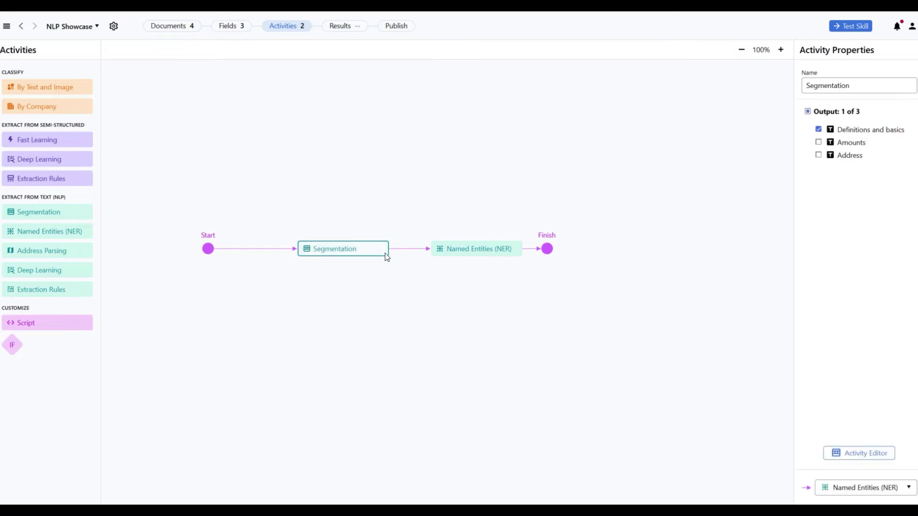
left_click(474, 248)
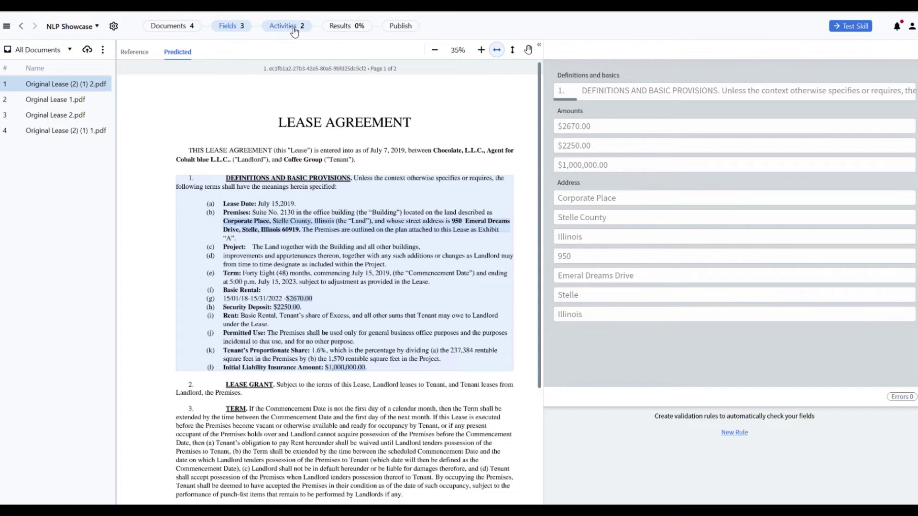
left_click(294, 29)
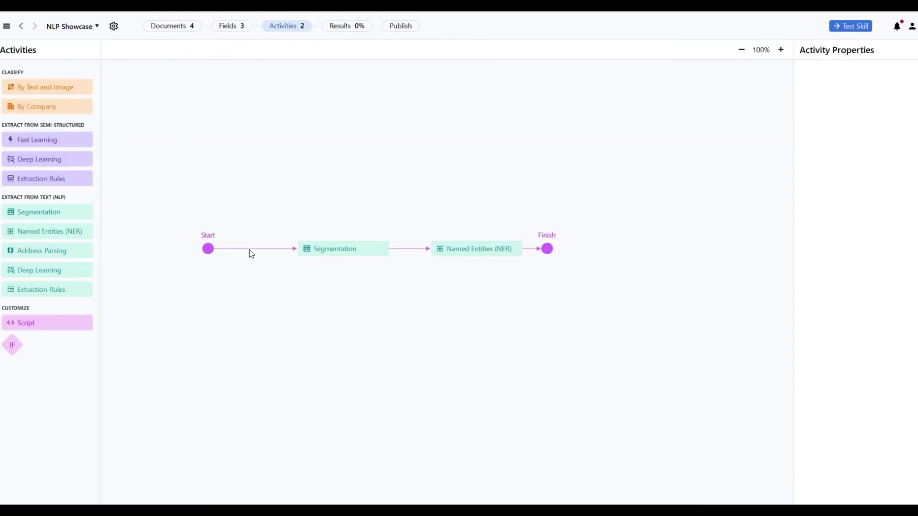
- Add Deep Learning and Script activities to the NLP Showcase workflow and open the Script Editor
left_click_drag(60, 274, 403, 162)
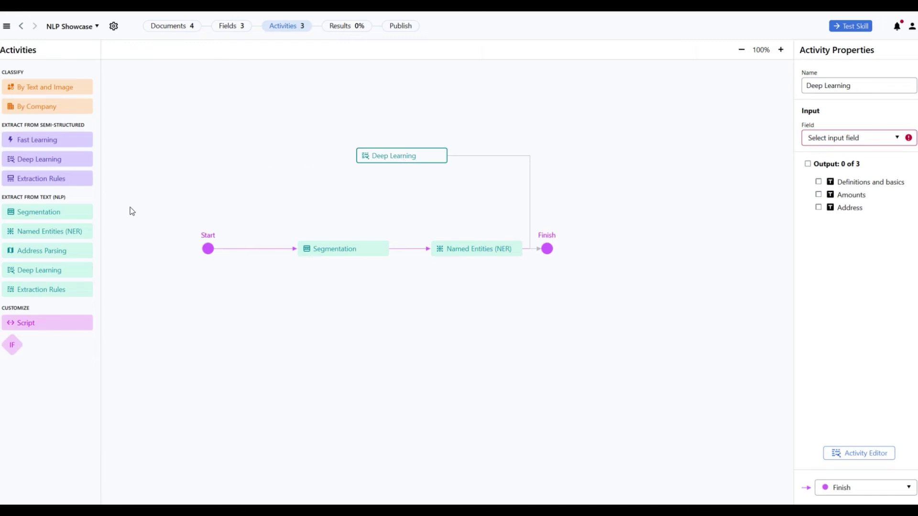
left_click_drag(51, 326, 408, 347)
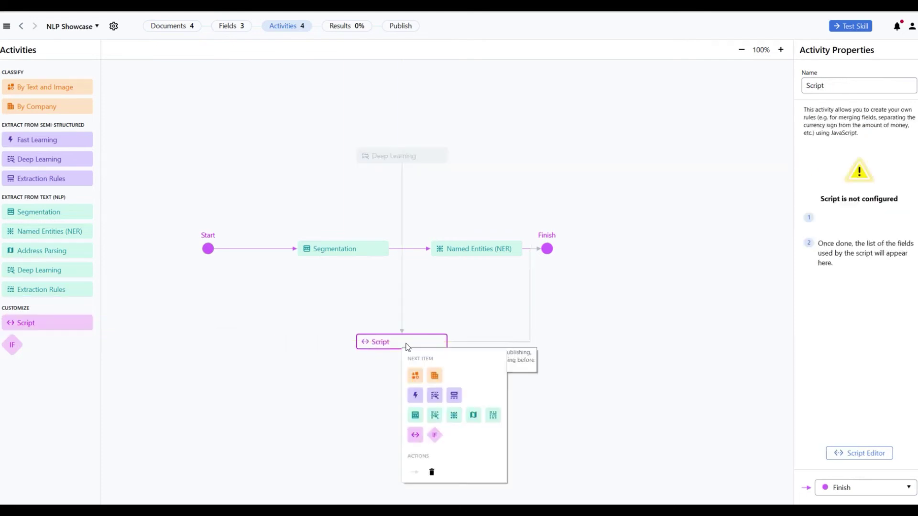
left_click(838, 457)
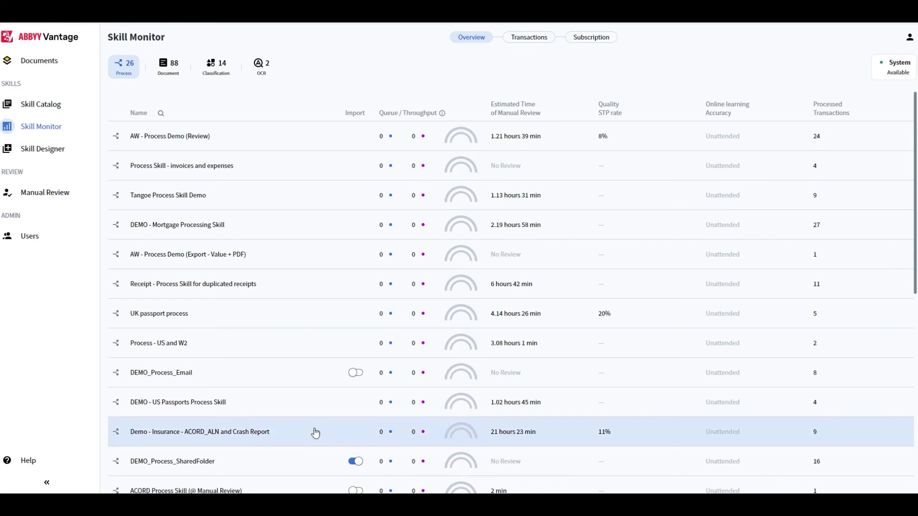
scroll(323, 407, "down", 7)
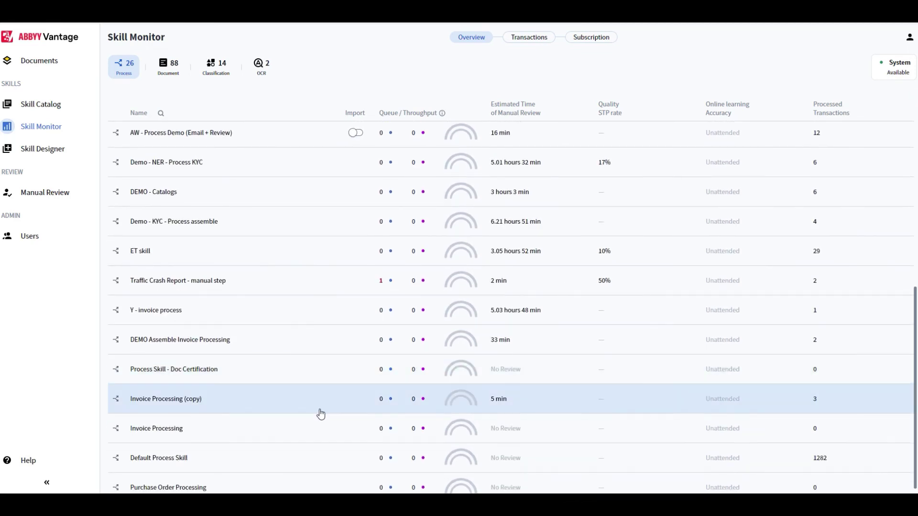
scroll(321, 414, "up", 8)
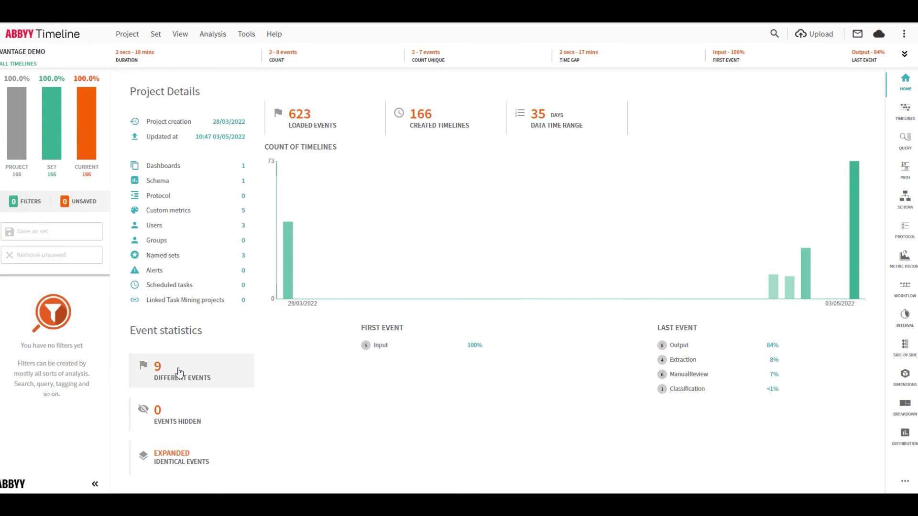
- Open the Select Events list from the '9 Different events' card
left_click(179, 372)
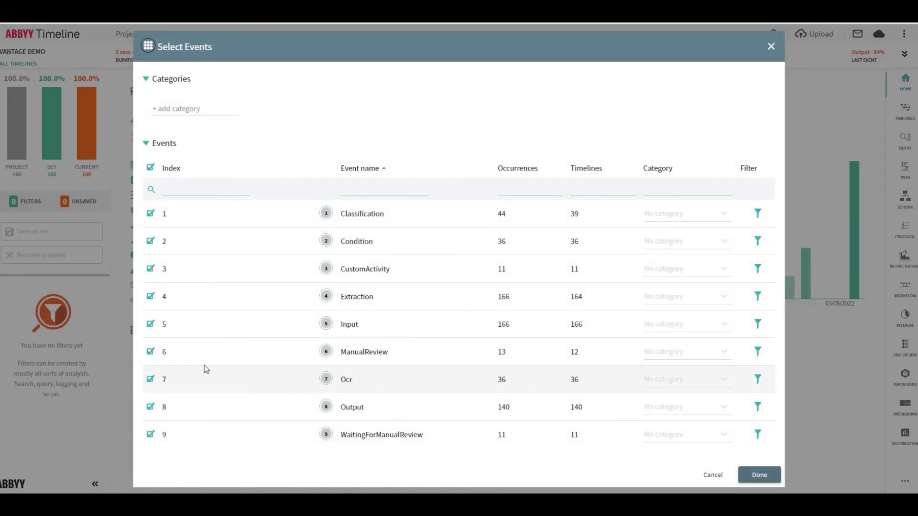